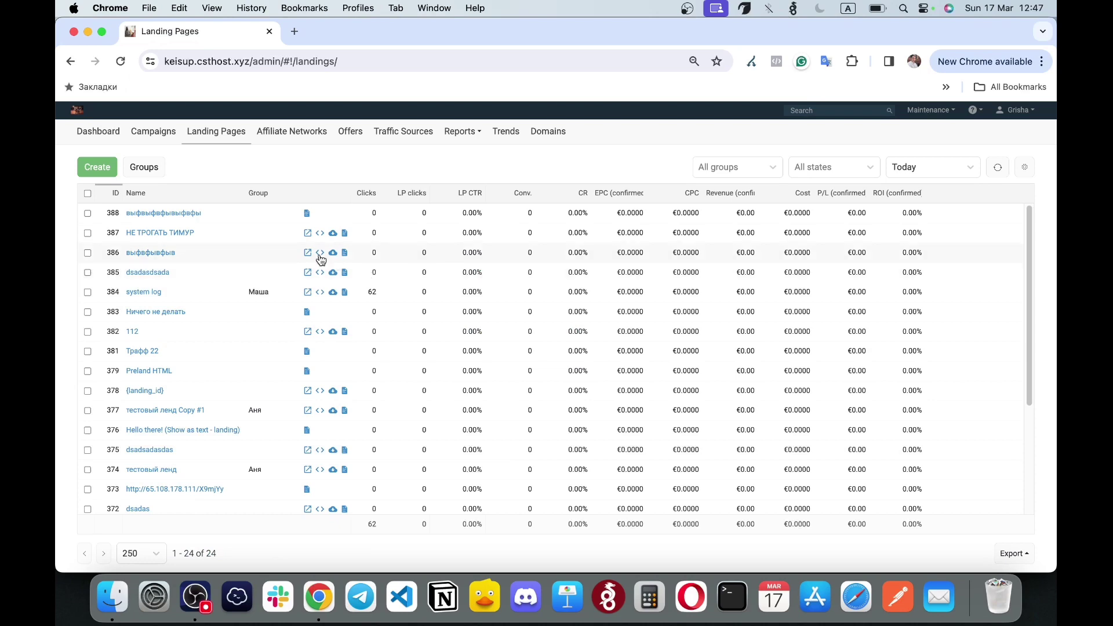
Look at the blank landing page creation form and the Preland HTML landing page's settings, leaving both without saving
click(95, 163)
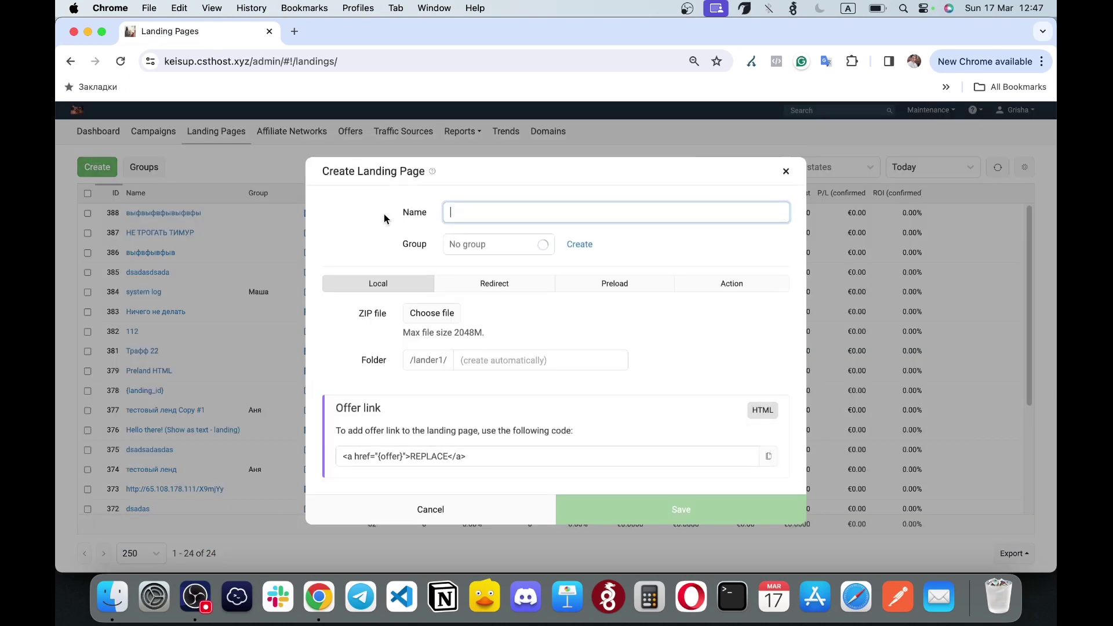
click(430, 507)
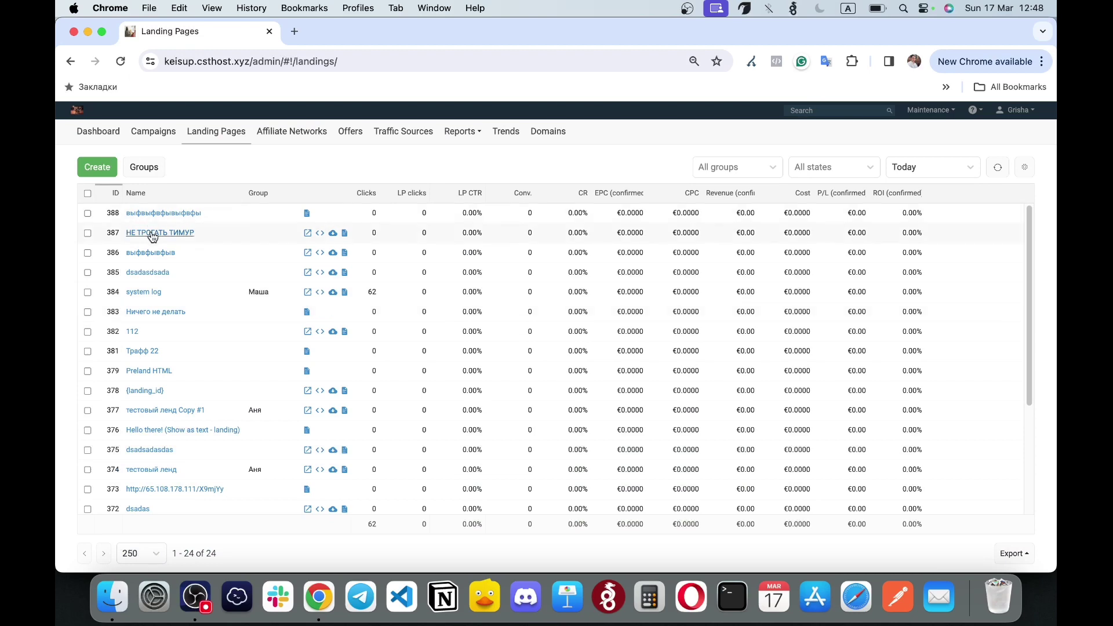
click(142, 370)
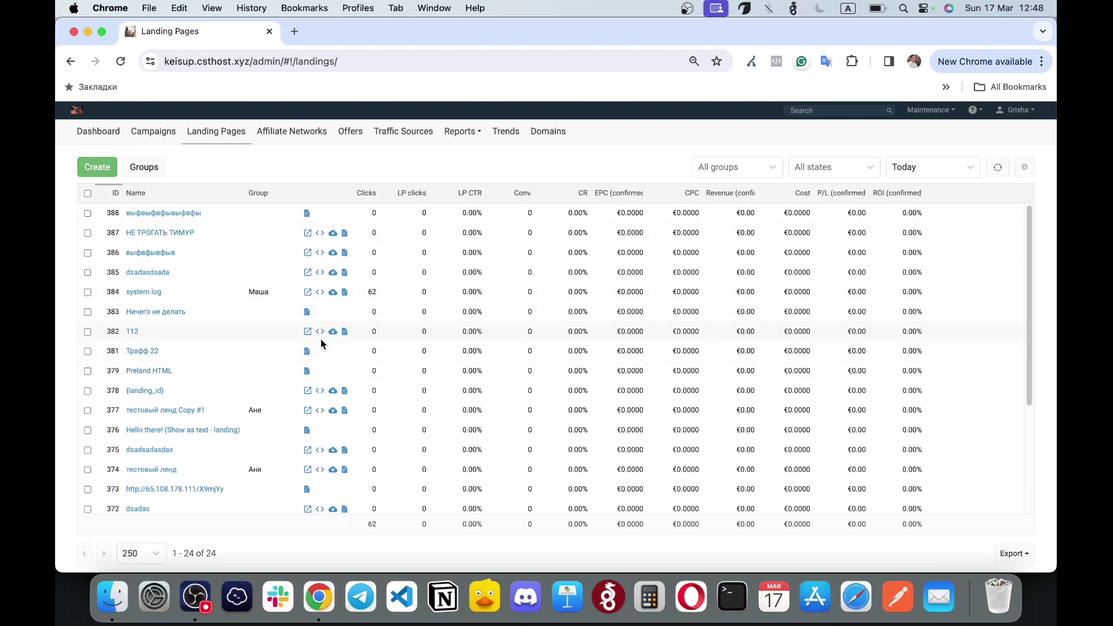
click(511, 348)
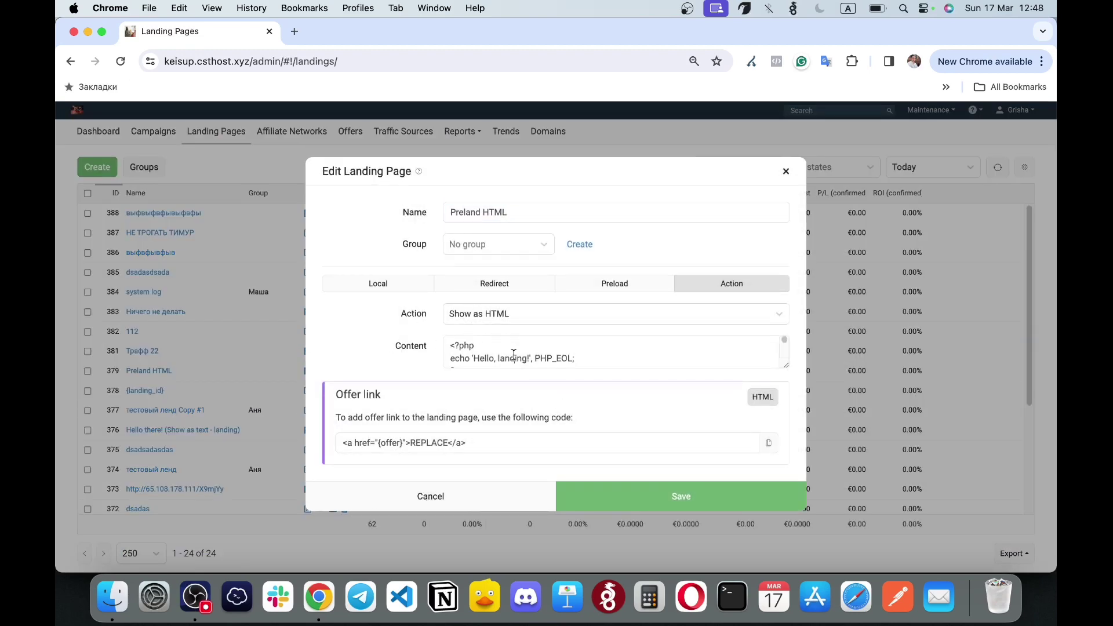
click(473, 492)
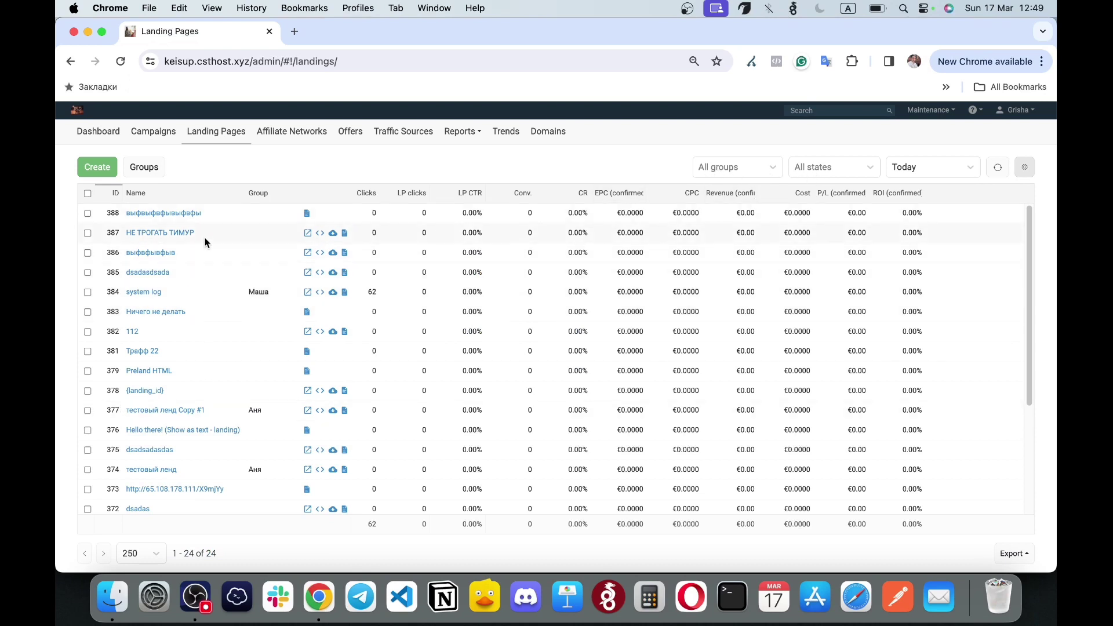
Try changing the system log landing page's group to mk, then discard the edit
click(154, 292)
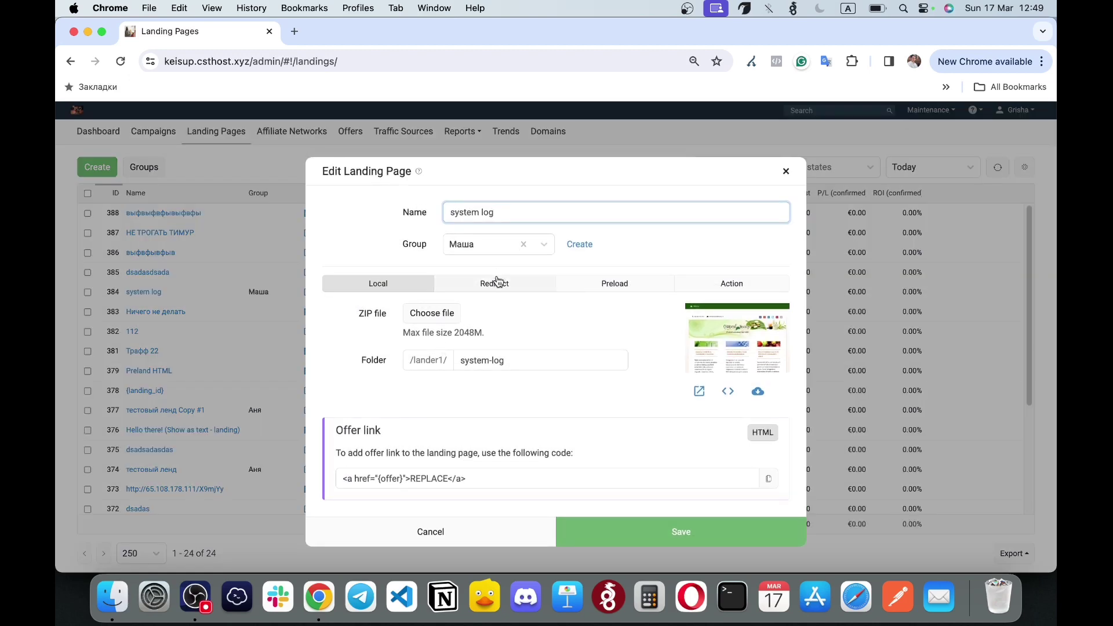
click(482, 242)
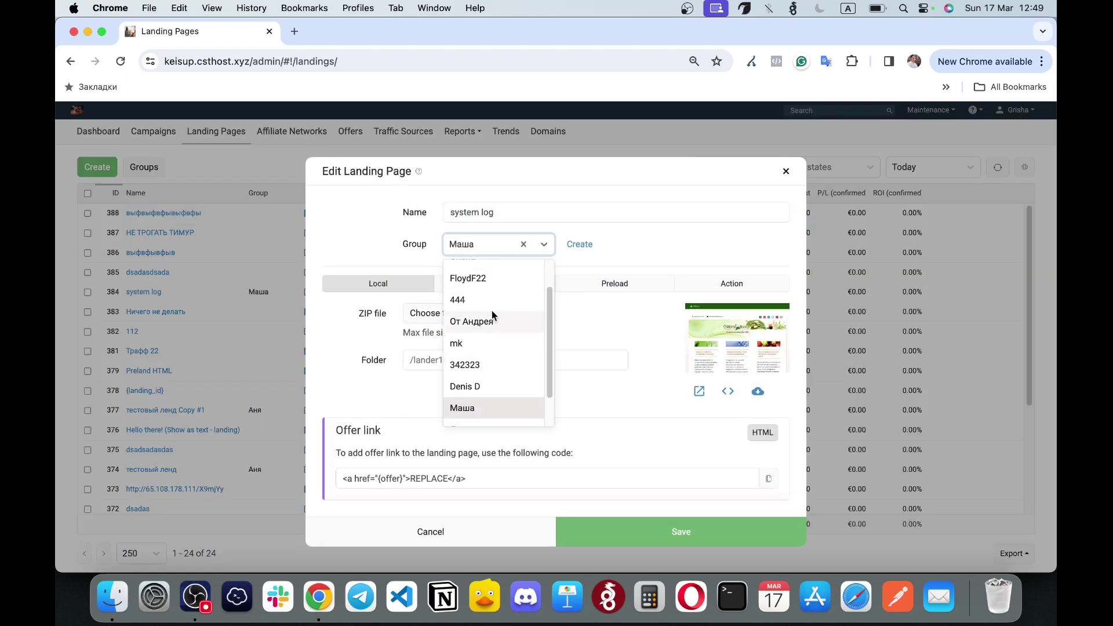
click(481, 342)
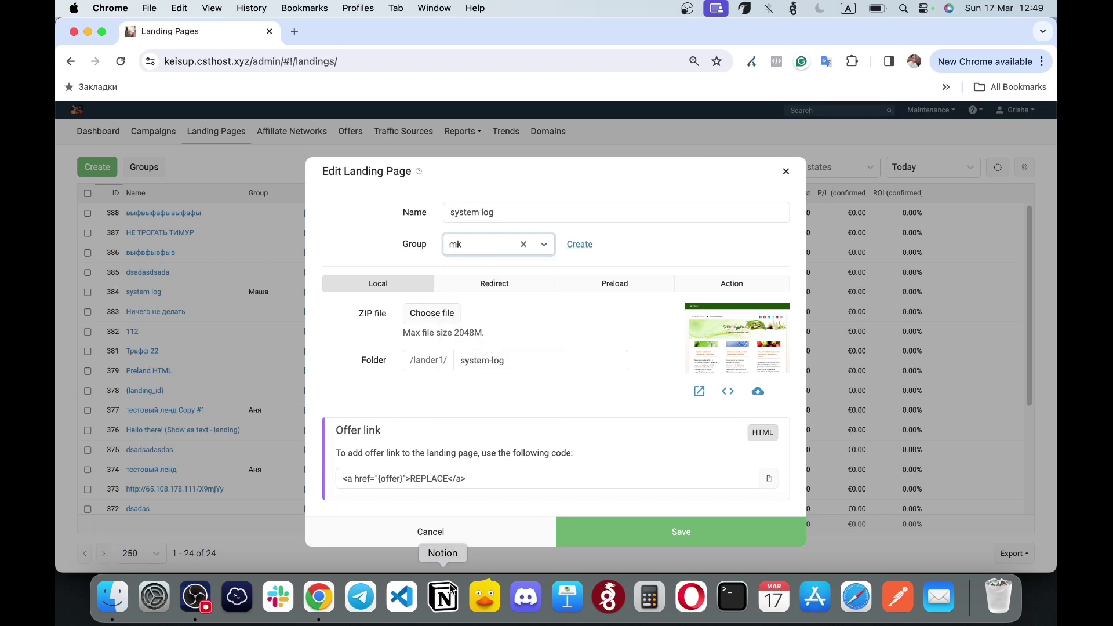
click(479, 533)
click(671, 149)
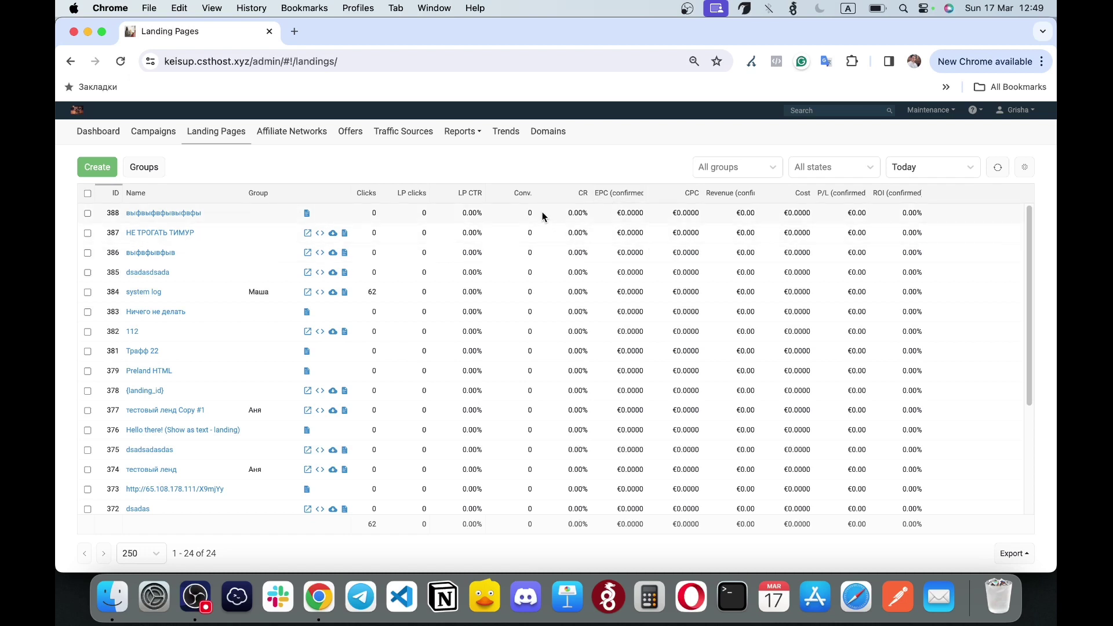
Add the Unique clicks % (flow), Sales and Leads columns to the landing pages table
click(1033, 169)
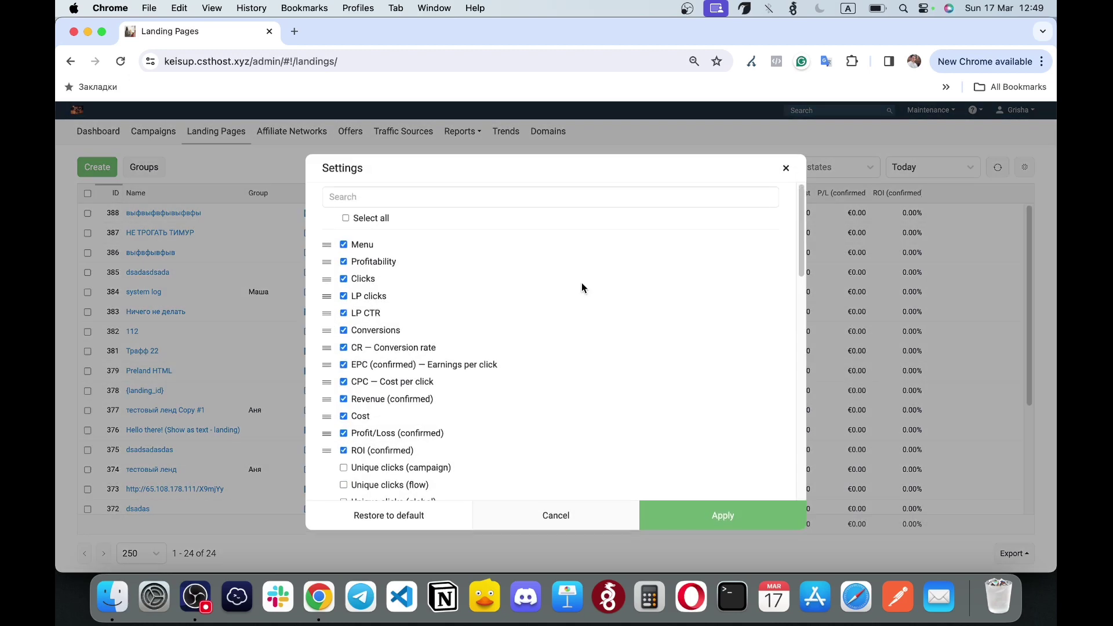
scroll(452, 348, down, 6)
scroll(453, 352, down, 3)
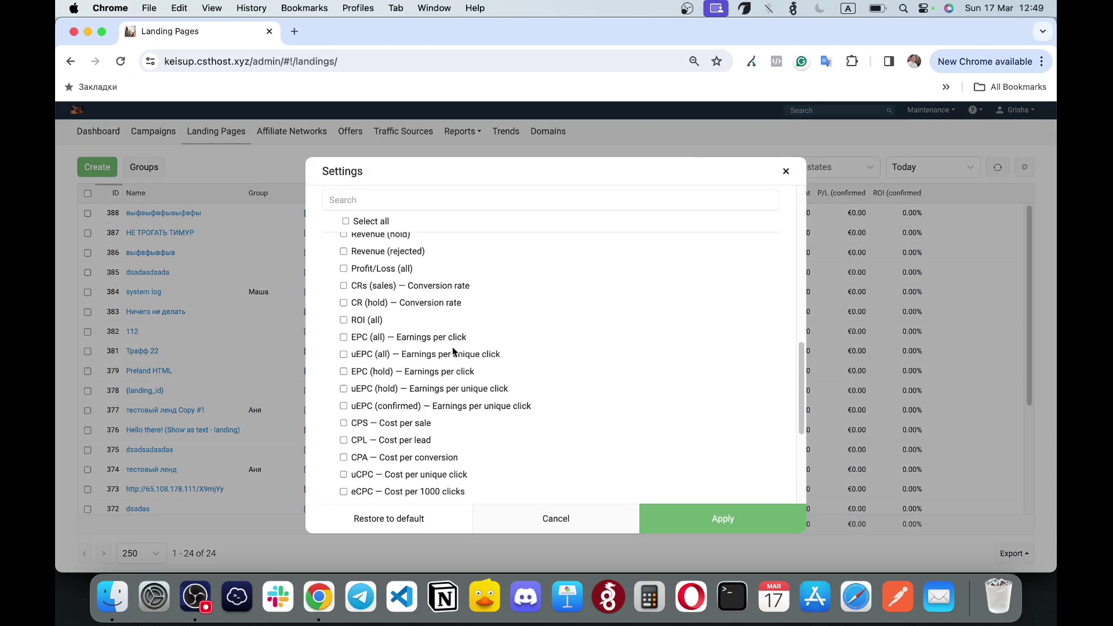
scroll(360, 331, up, 10)
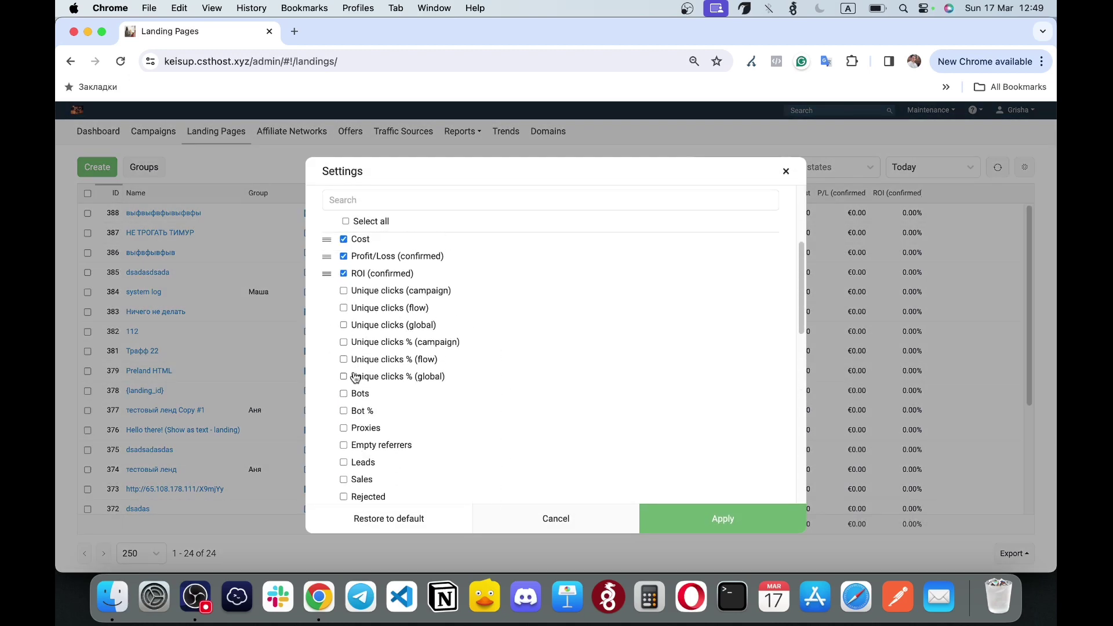
scroll(360, 342, down, 3)
scroll(344, 256, down, 2)
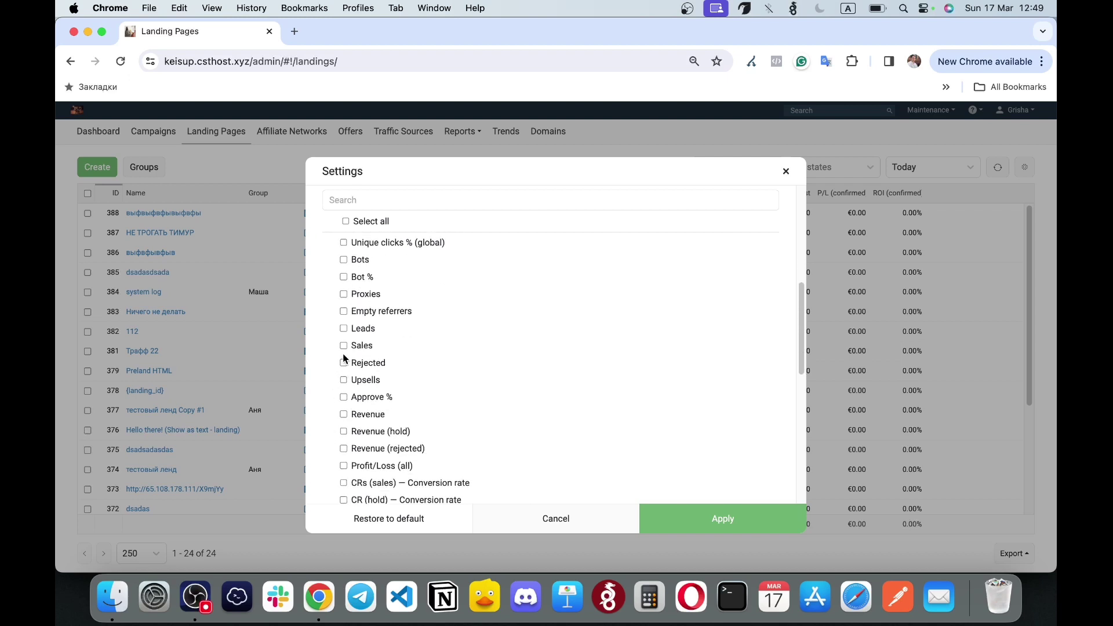
click(343, 345)
click(343, 329)
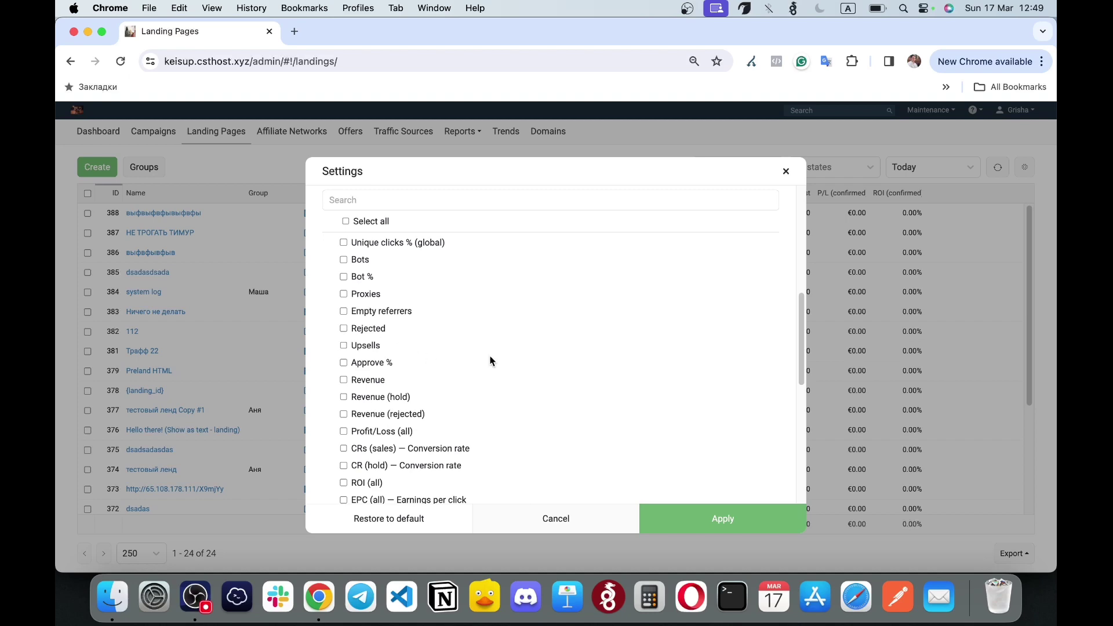
click(685, 513)
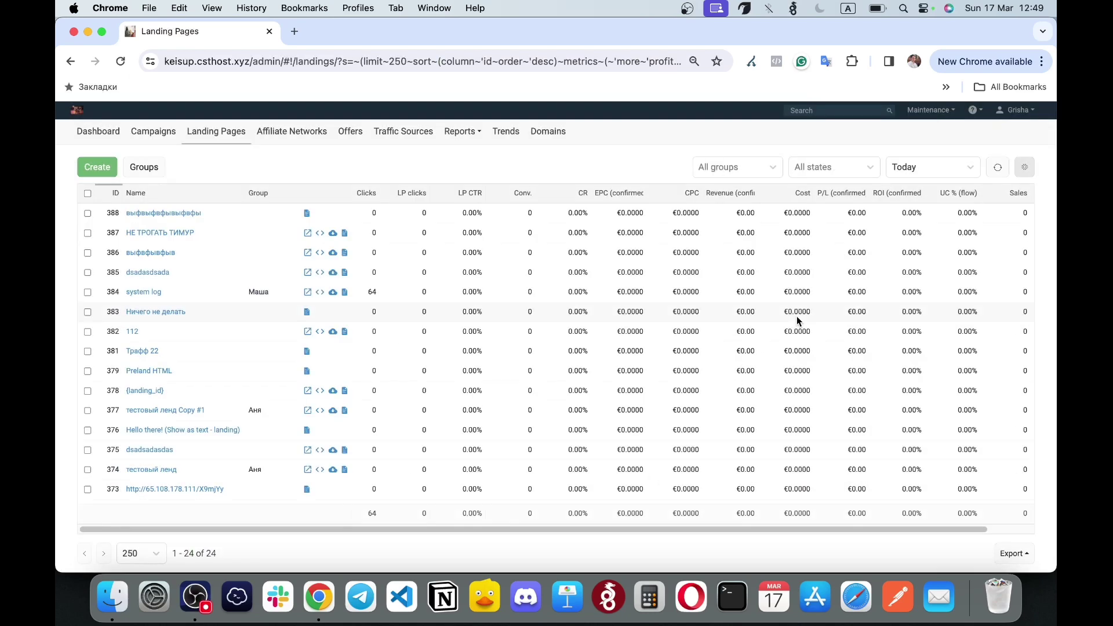
Set the landing pages report period to This year and look through the metrics of the listed pages
click(913, 168)
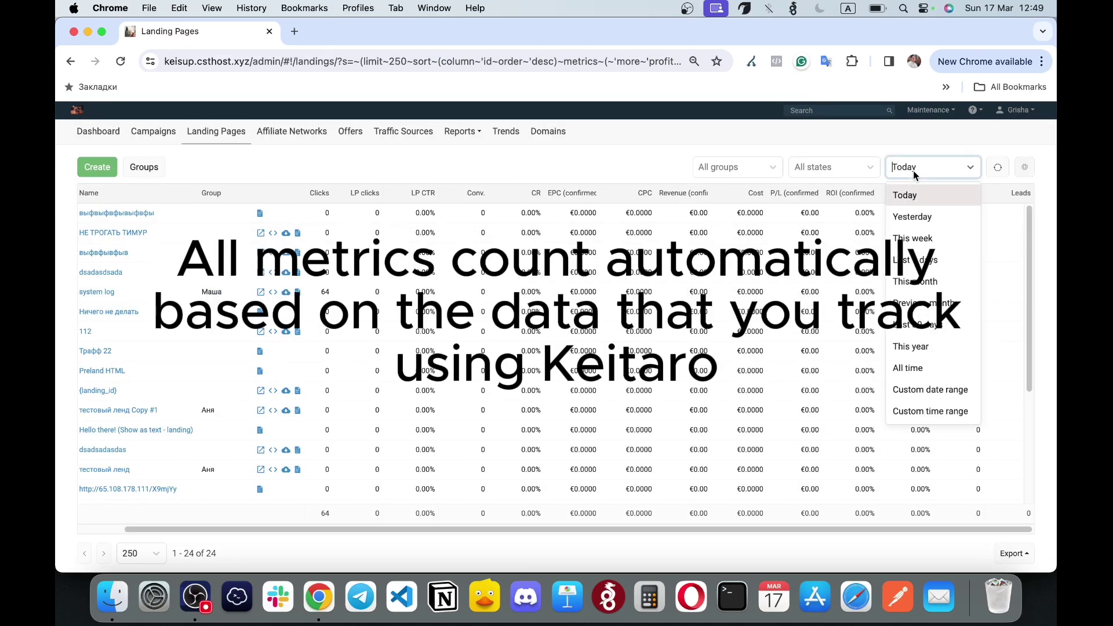
click(910, 347)
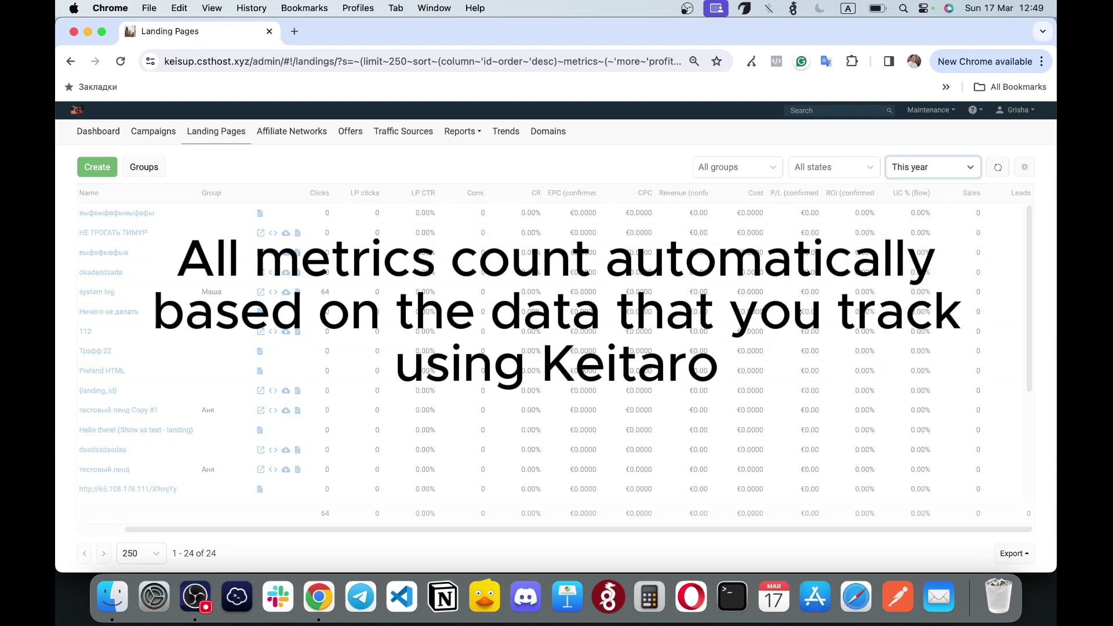
scroll(936, 321, down, 4)
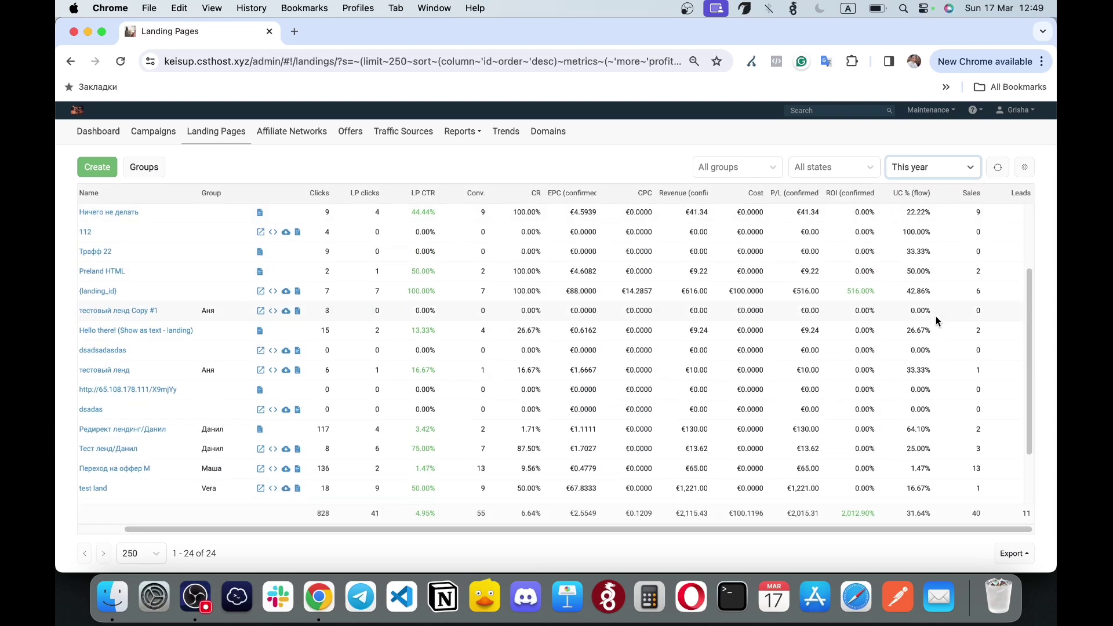
scroll(670, 279, up, 1)
scroll(666, 334, up, 3)
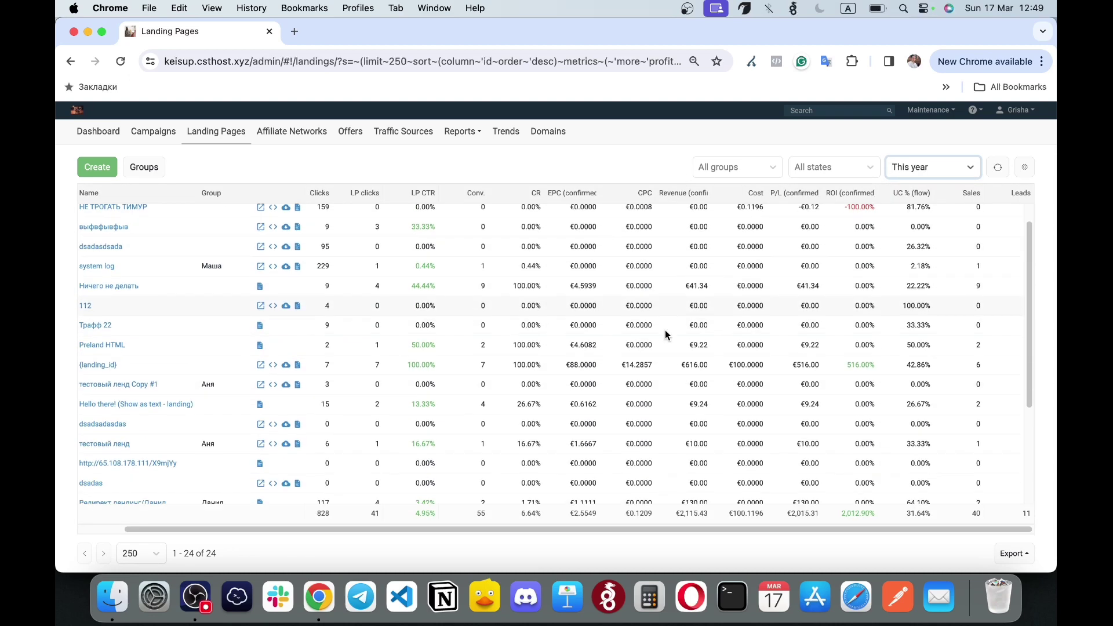
scroll(665, 335, up, 1)
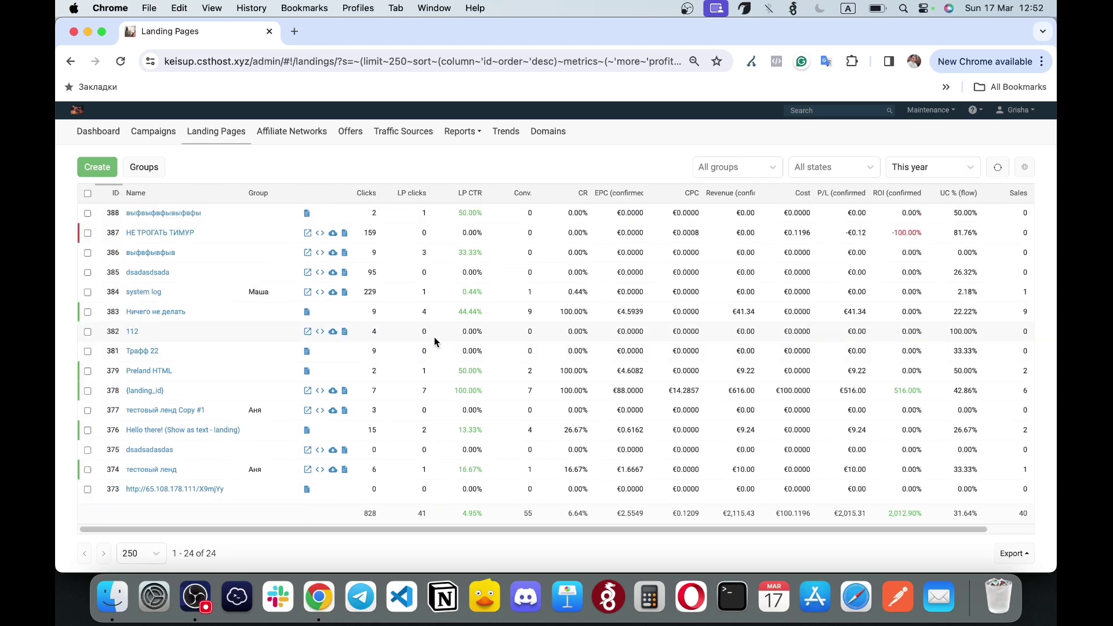
Open the test Email marketing campaign and view the schema of its Flow 1
click(165, 133)
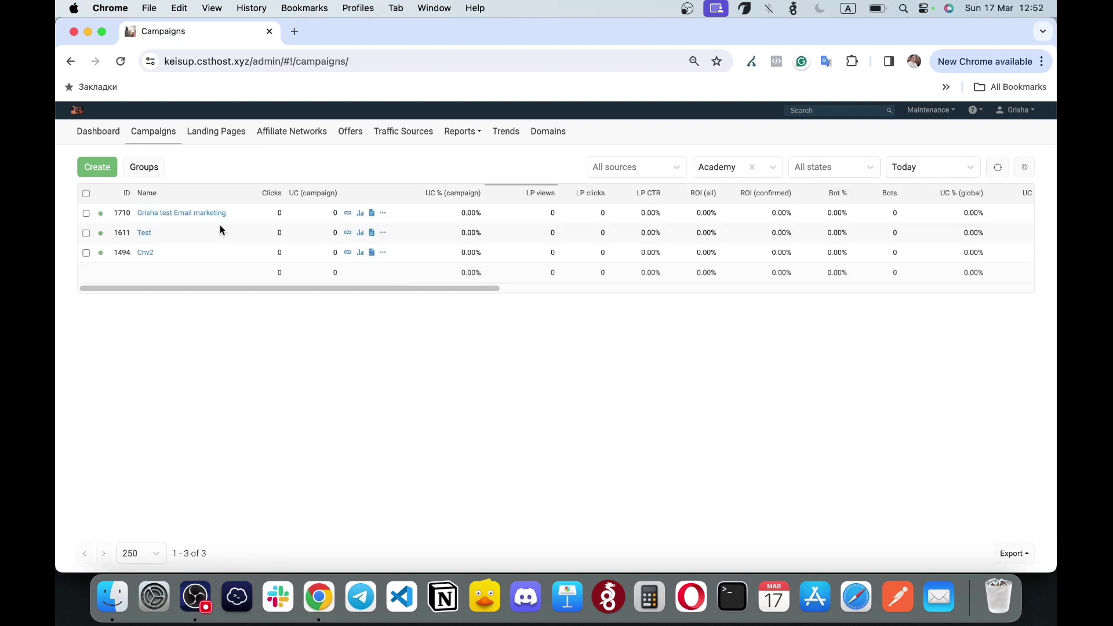
click(180, 215)
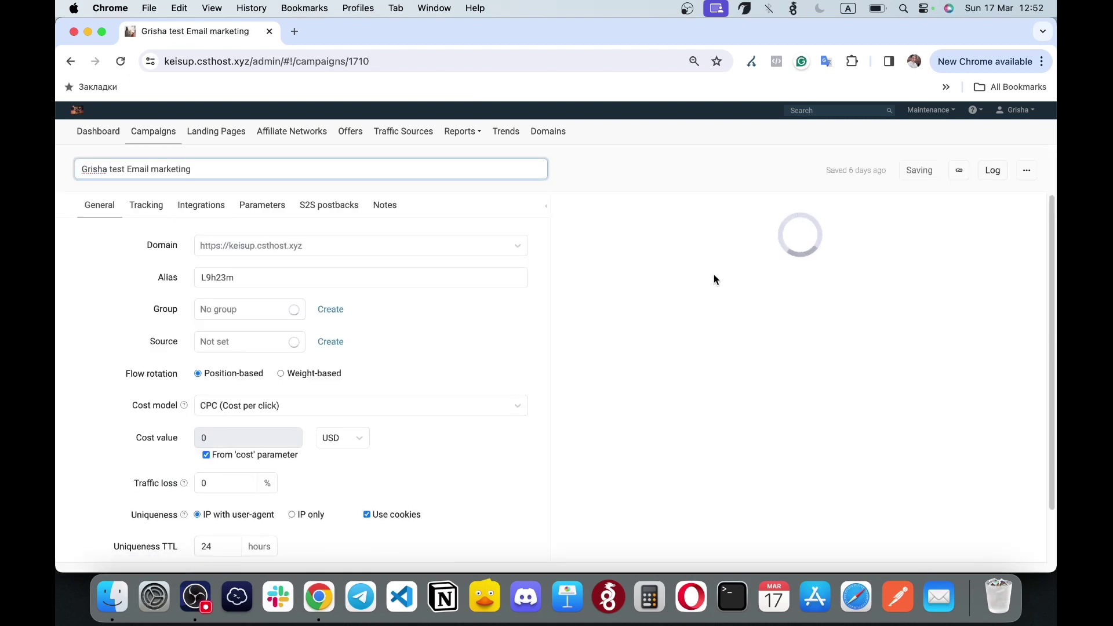
click(622, 266)
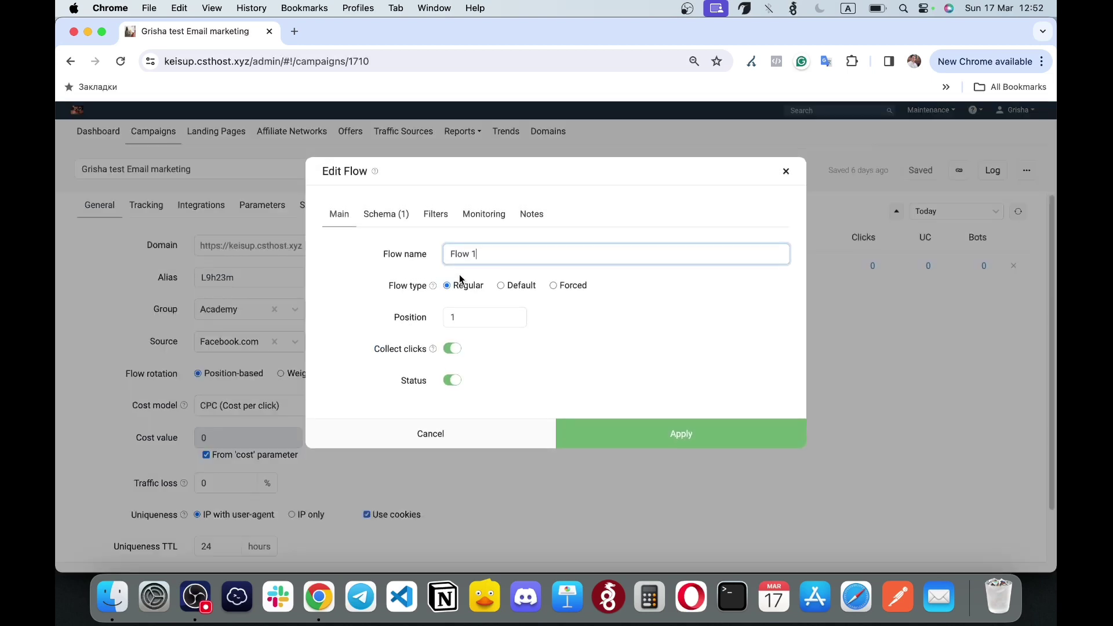
click(385, 214)
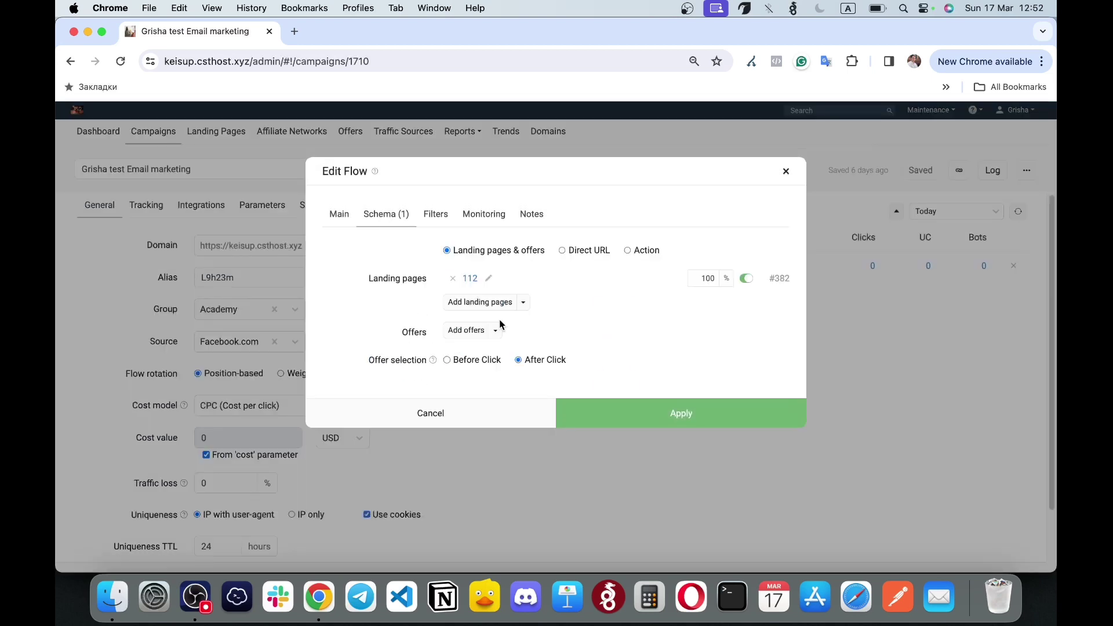
View the landing pages that can be added to Flow 1, then leave the flow editor without changes
drag(369, 280, 429, 279)
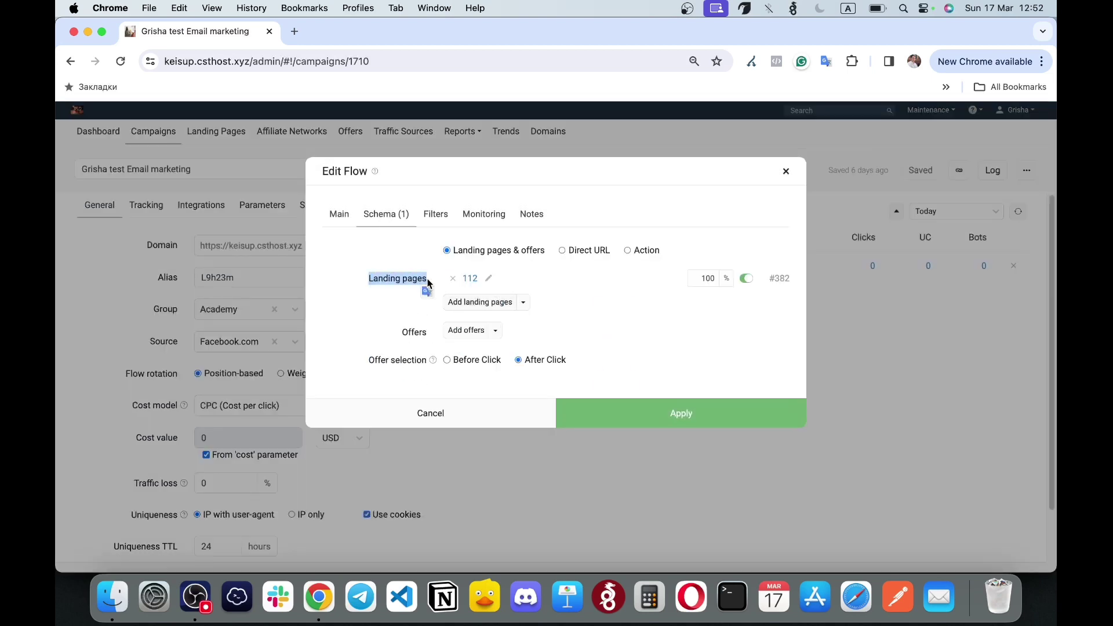
click(454, 279)
click(466, 279)
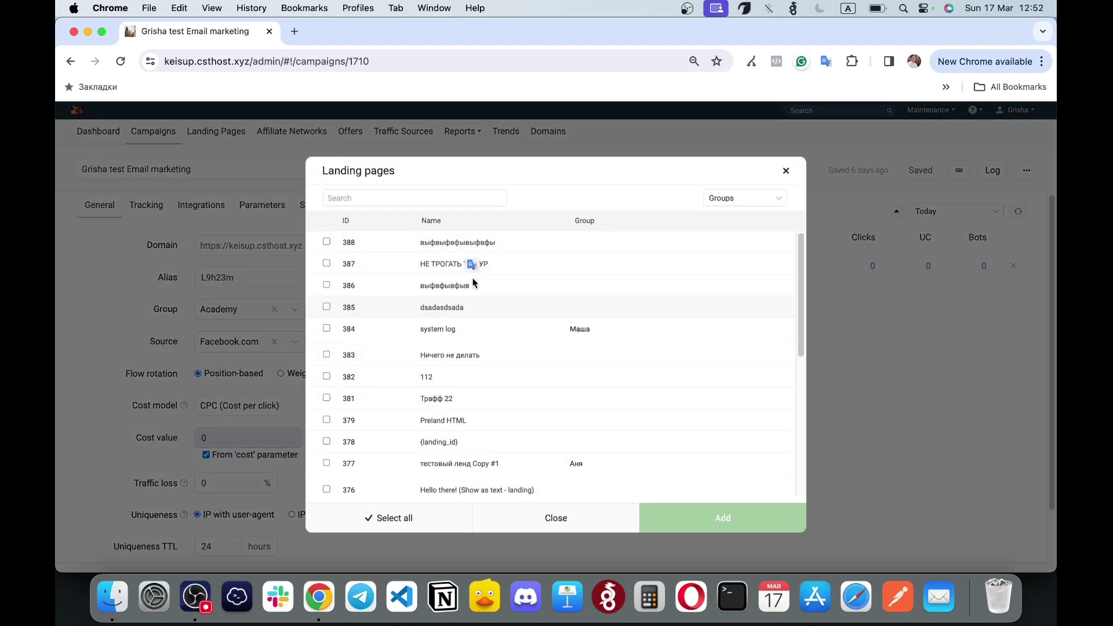
scroll(469, 351, up, 5)
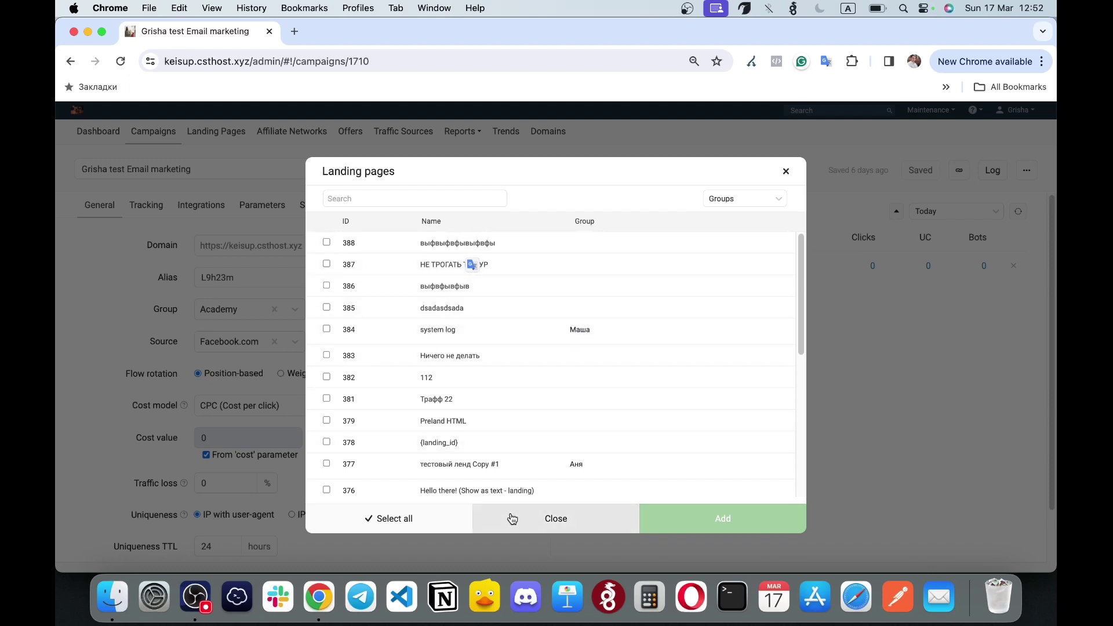
click(540, 518)
click(497, 382)
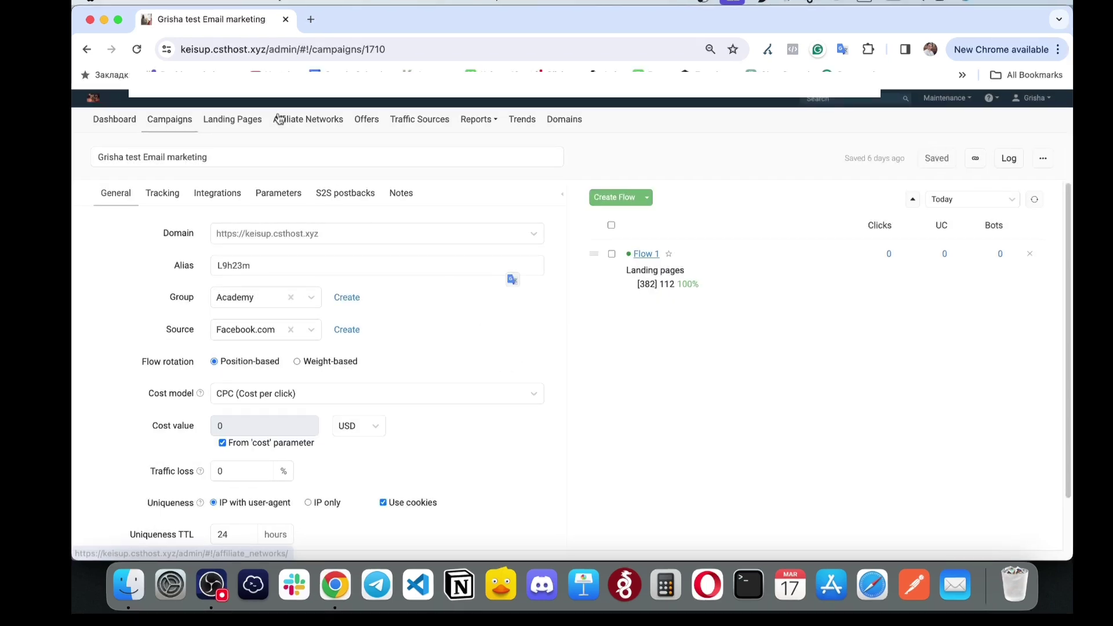
Start creating a new landing page from the landing pages list and view the ZIP file and folder settings of the Local type
click(235, 121)
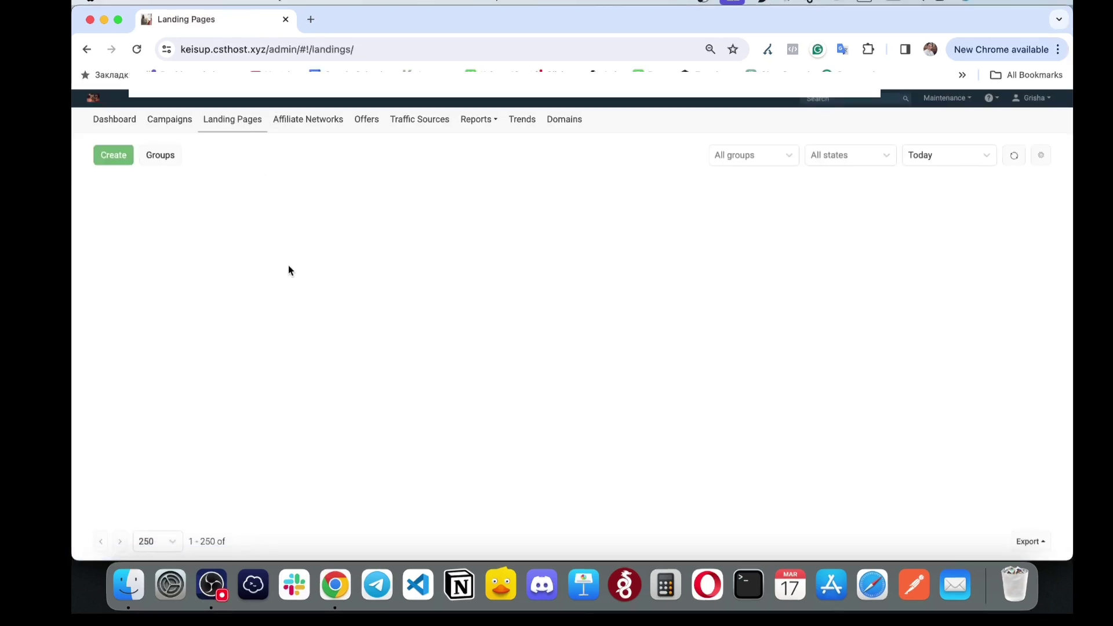
click(110, 154)
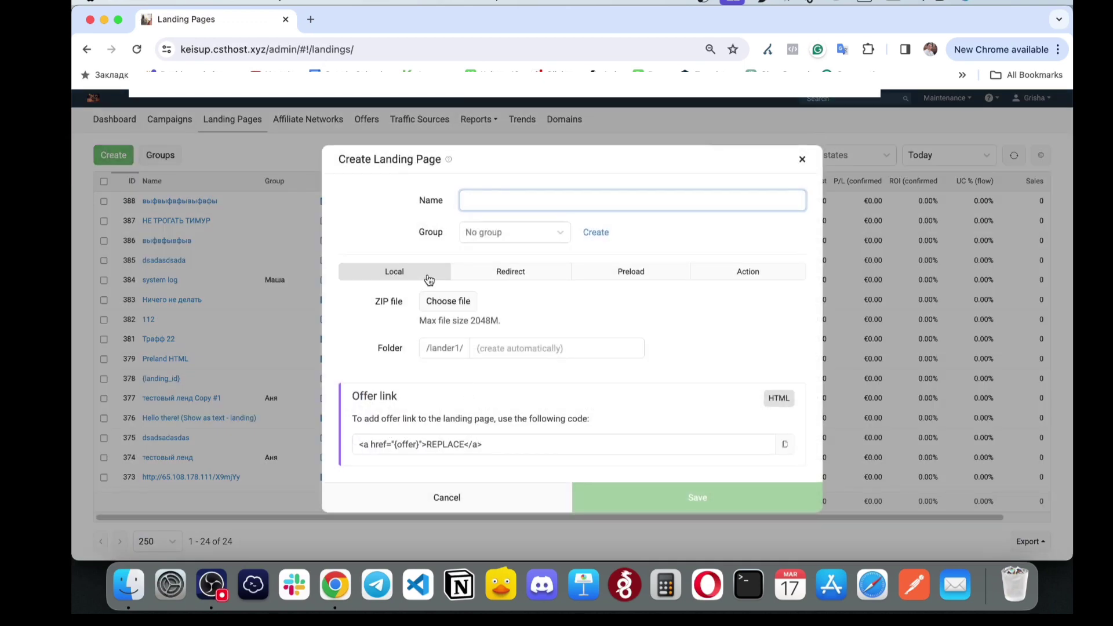
click(377, 306)
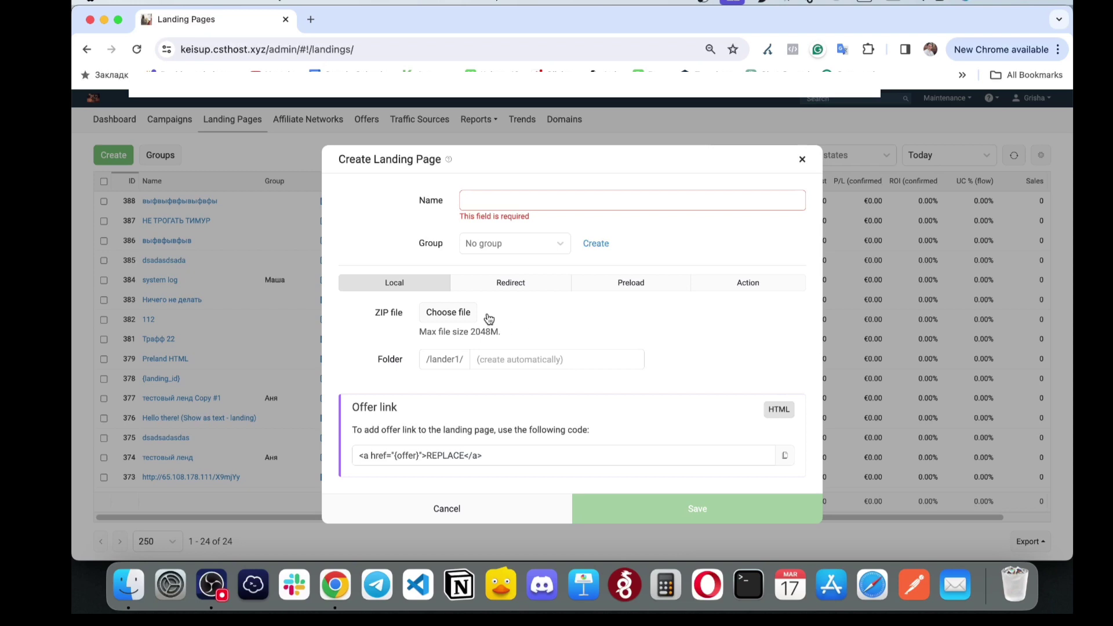
View the settings of the Redirect type, including its URL field, and those of the Preload type
click(506, 287)
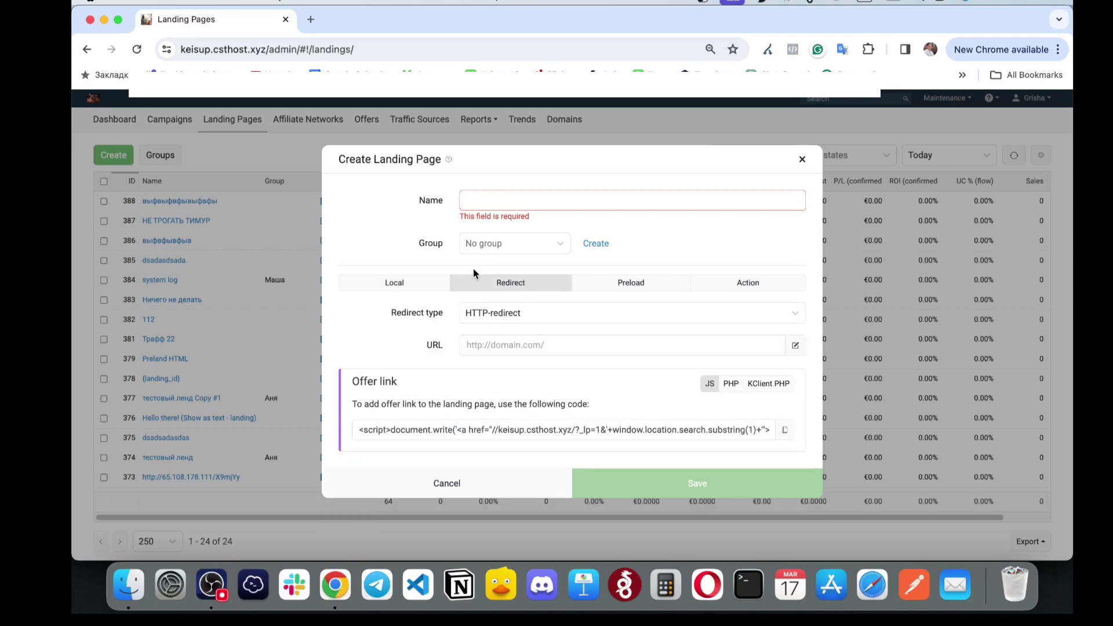
click(489, 346)
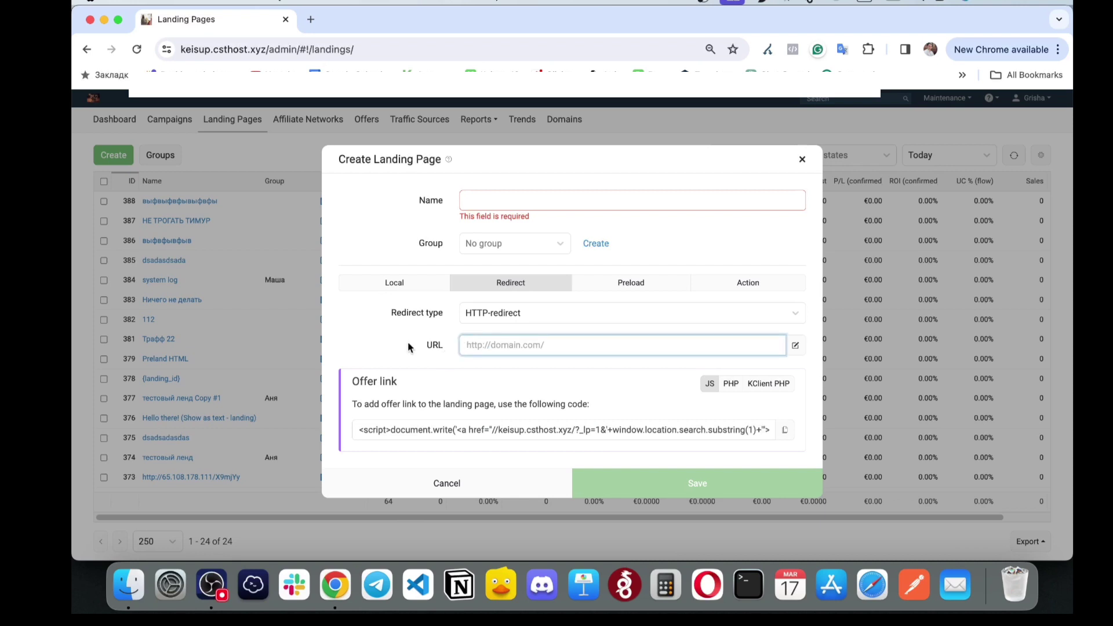
click(405, 348)
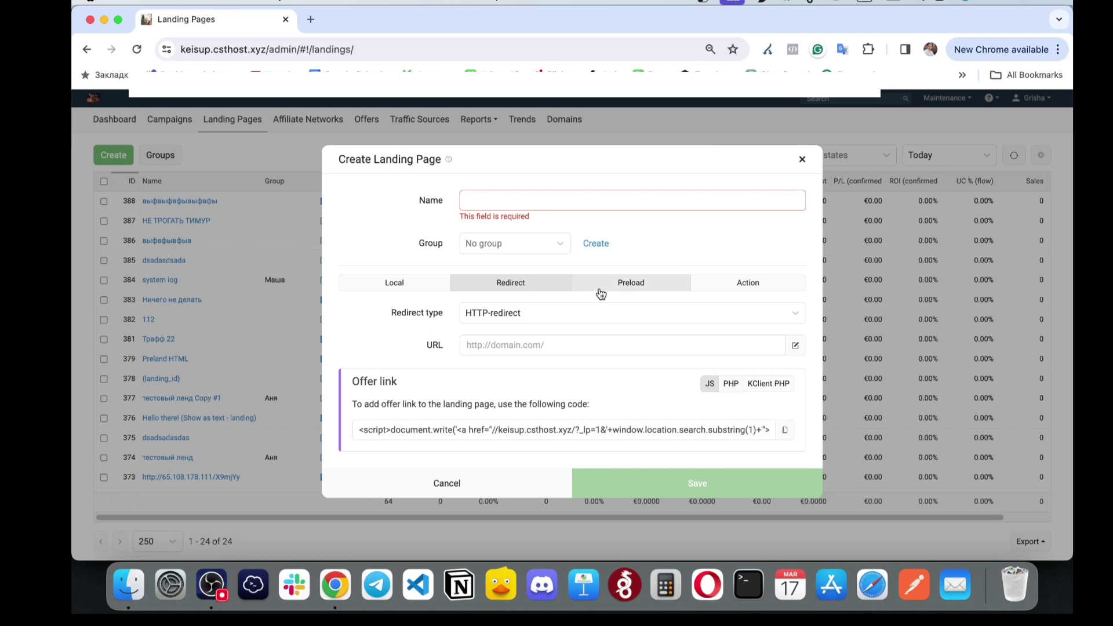
click(624, 291)
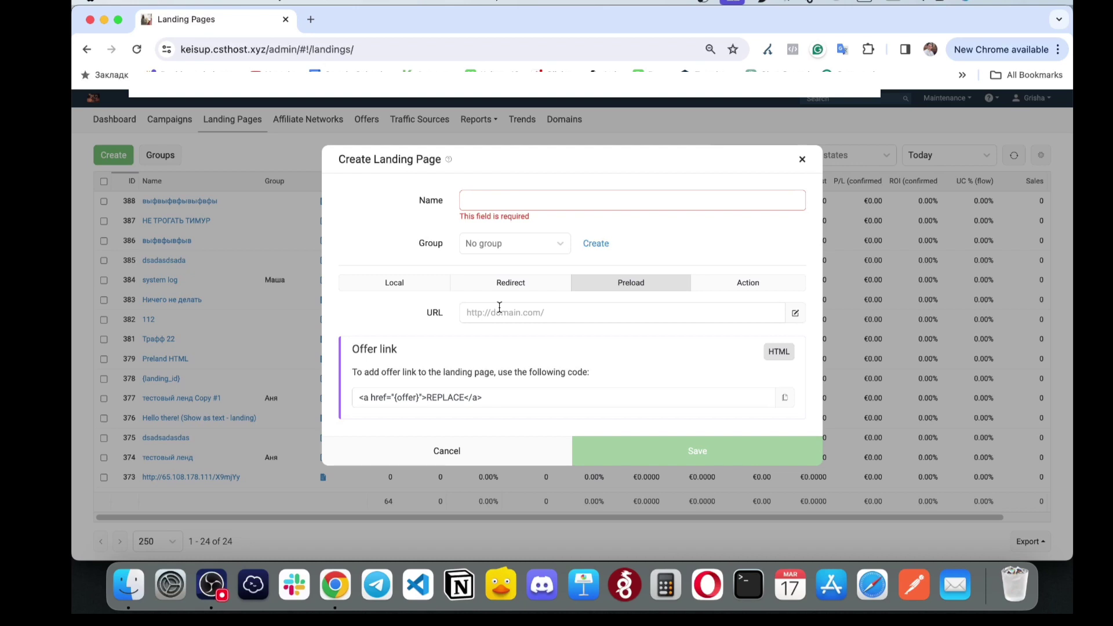
Set the landing page type to Action and try the Send to campaign and 404 NotFound actions
click(742, 286)
click(521, 313)
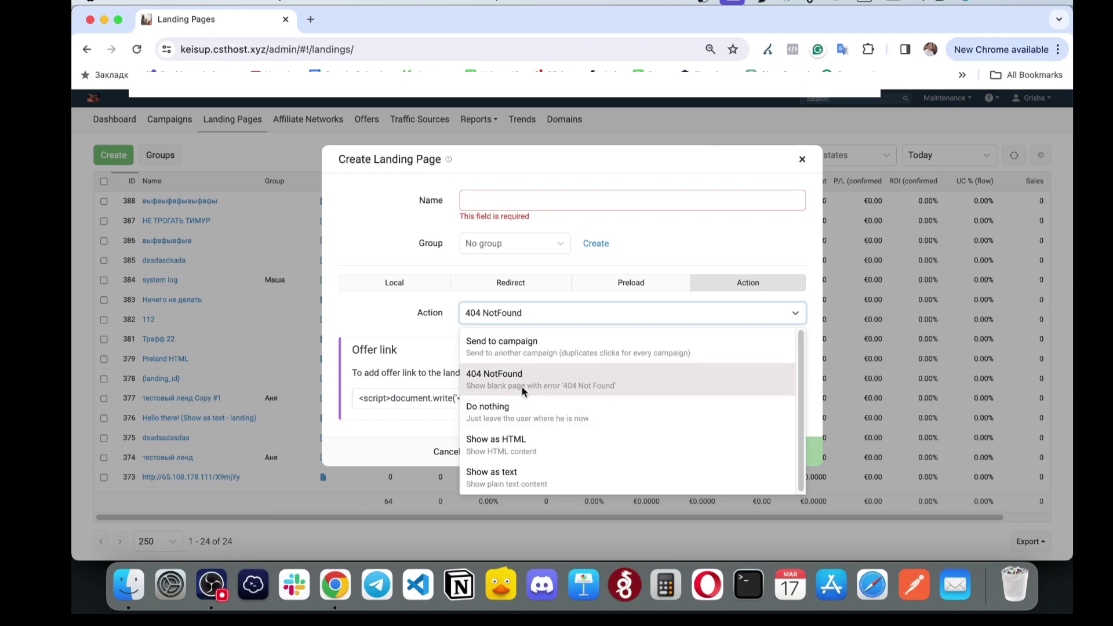
click(550, 351)
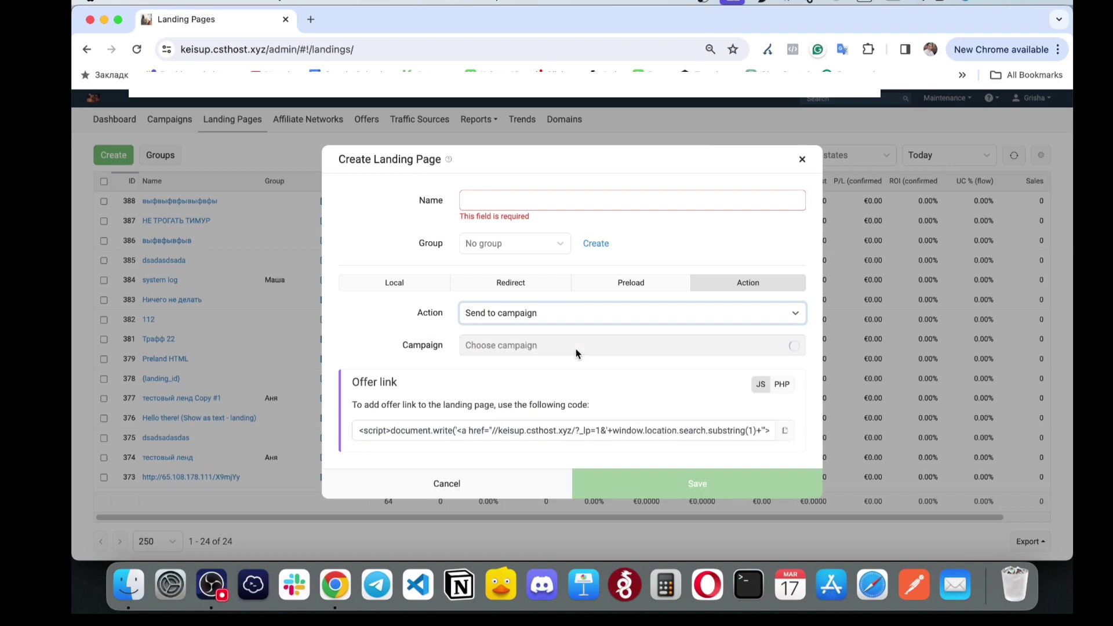
click(672, 307)
click(565, 382)
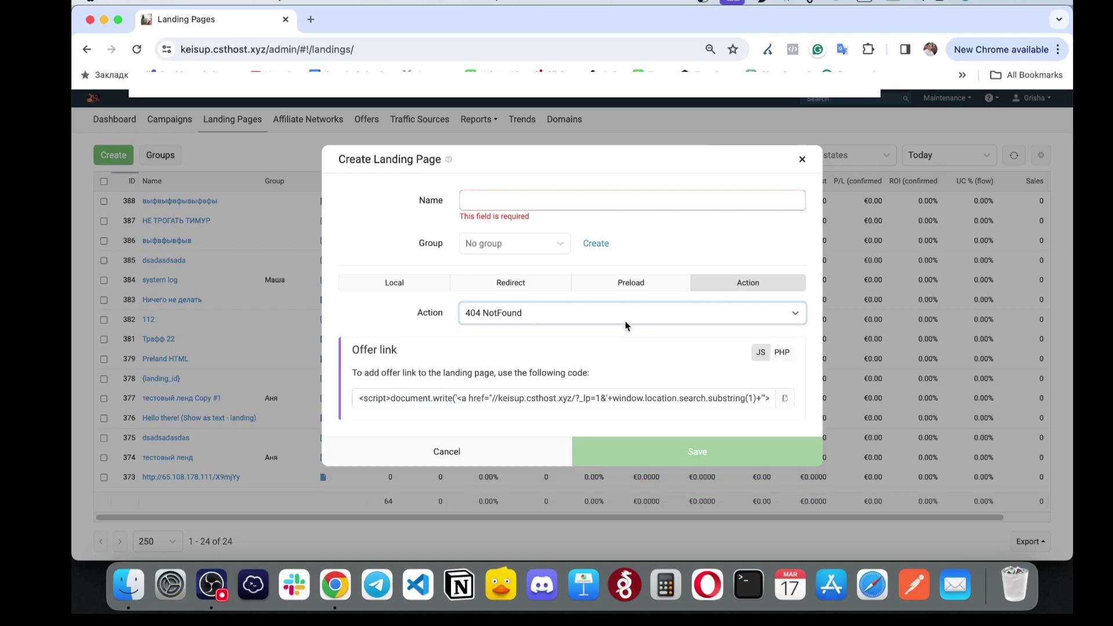
Set the landing page's action to Show as HTML and activate its content field
click(686, 308)
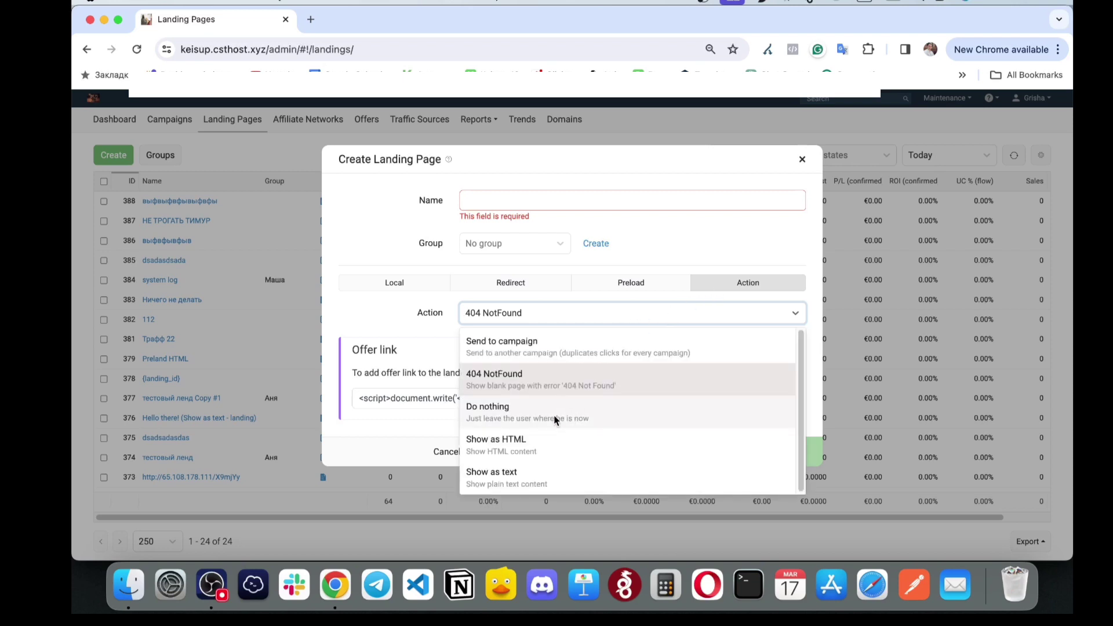
click(510, 439)
click(552, 346)
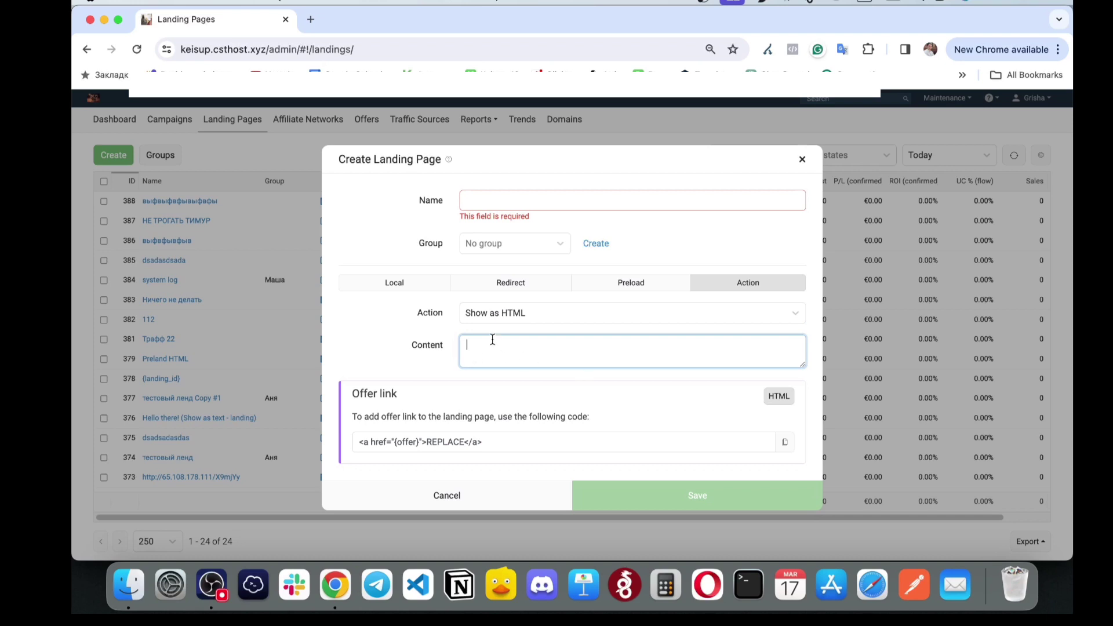
Change the landing page's action to Show as text, enter the sample content "fdsf" and clear it again
click(510, 313)
click(534, 340)
text(fdsf)
key(BackSpace)
key(BackSpace)
key(BackSpace)
key(BackSpace)
click(422, 364)
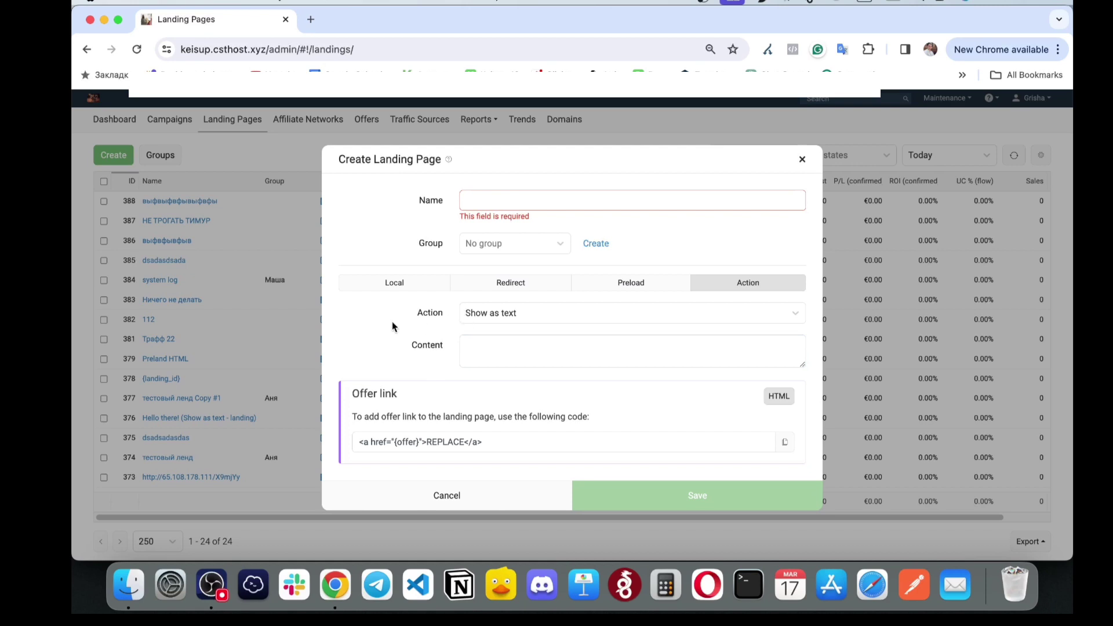